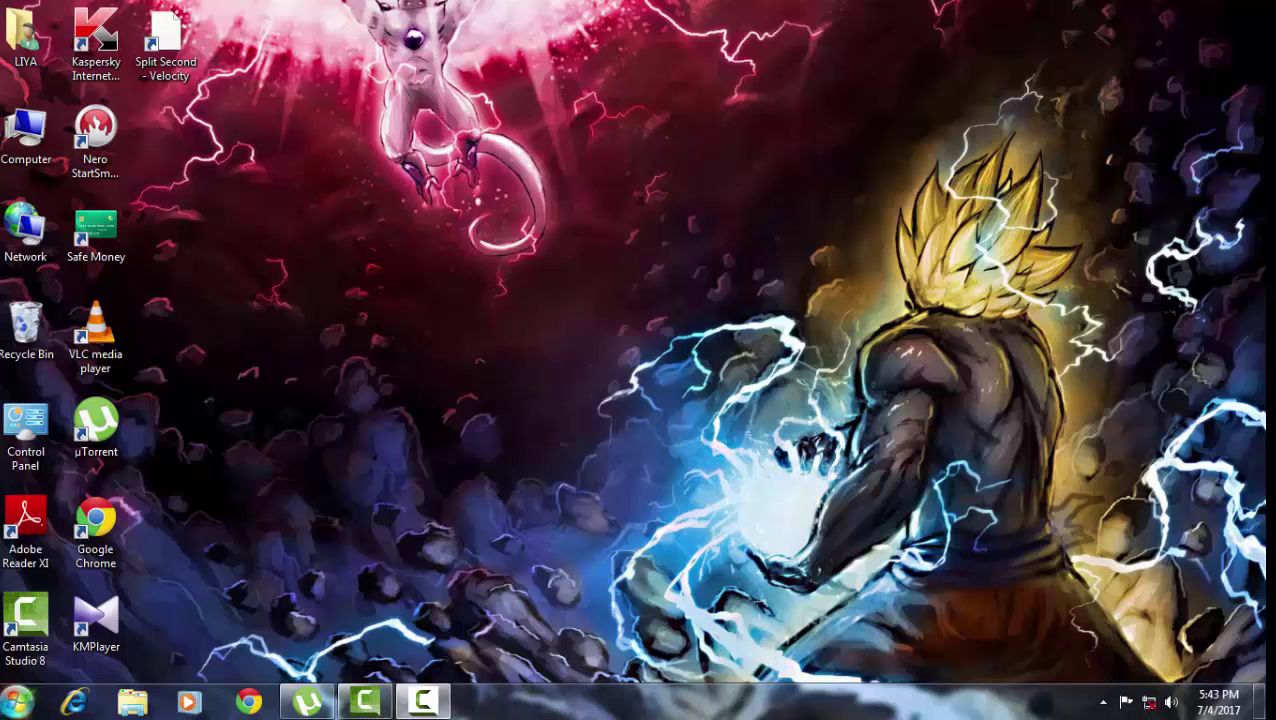
# - Browse through Computer to D:\Games\UPS Patcher and launch the tsukuyomi application
pyautogui.click(17, 701)
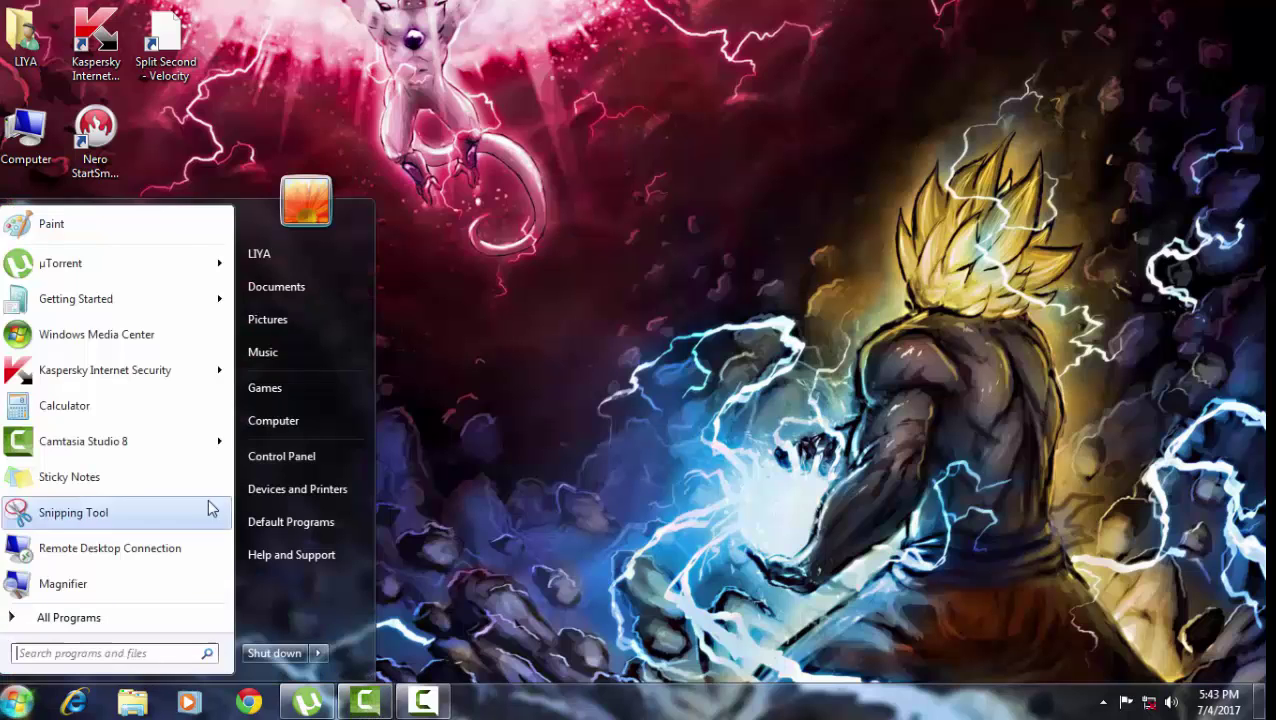
pyautogui.click(277, 437)
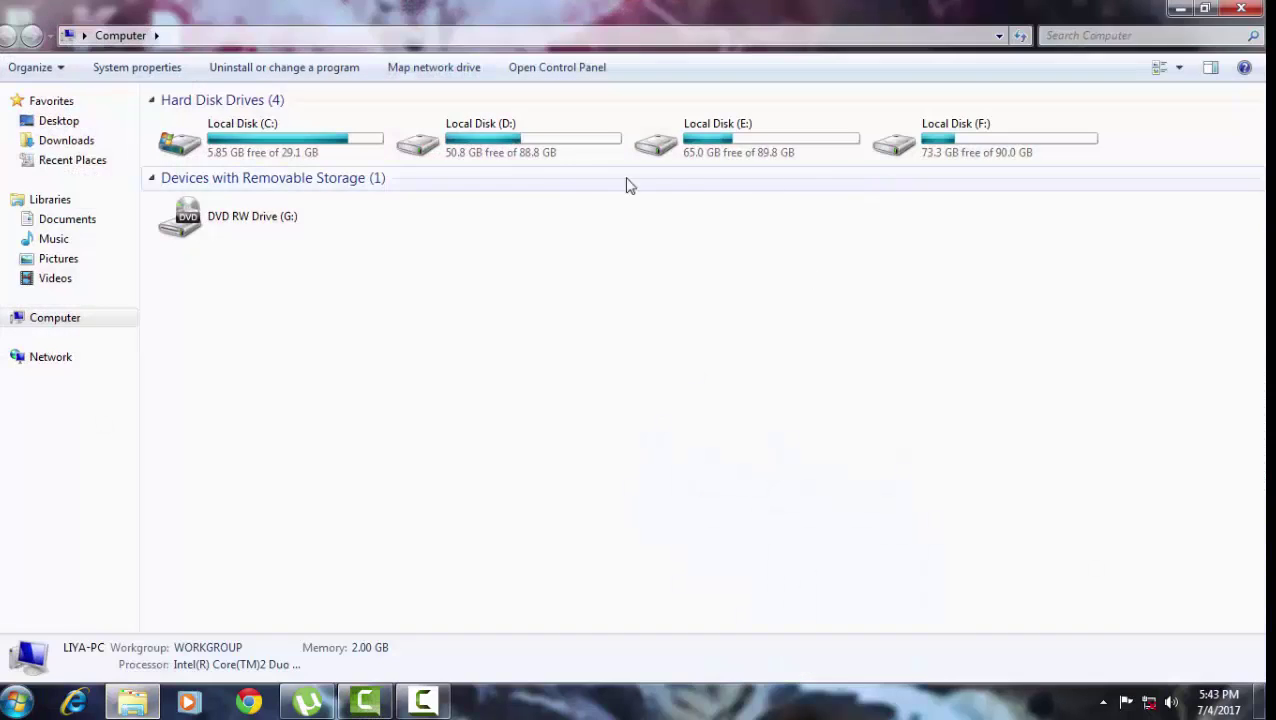
pyautogui.doubleClick(527, 157)
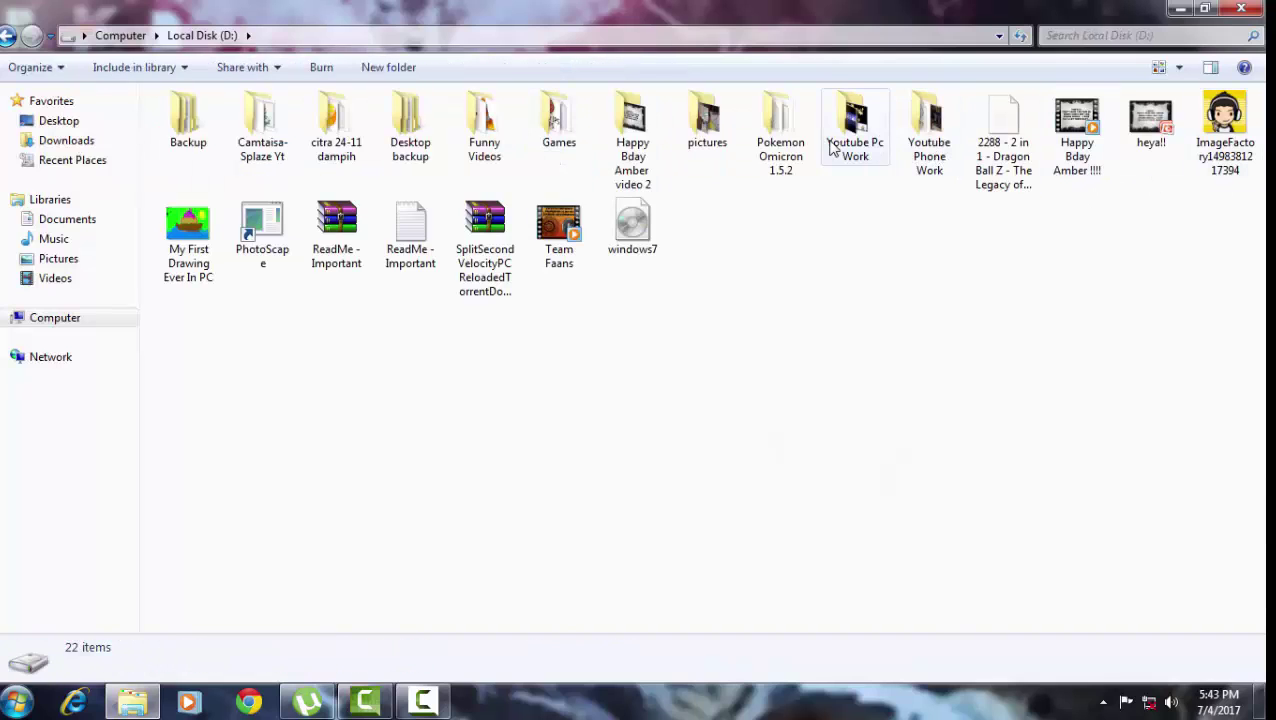
pyautogui.doubleClick(576, 146)
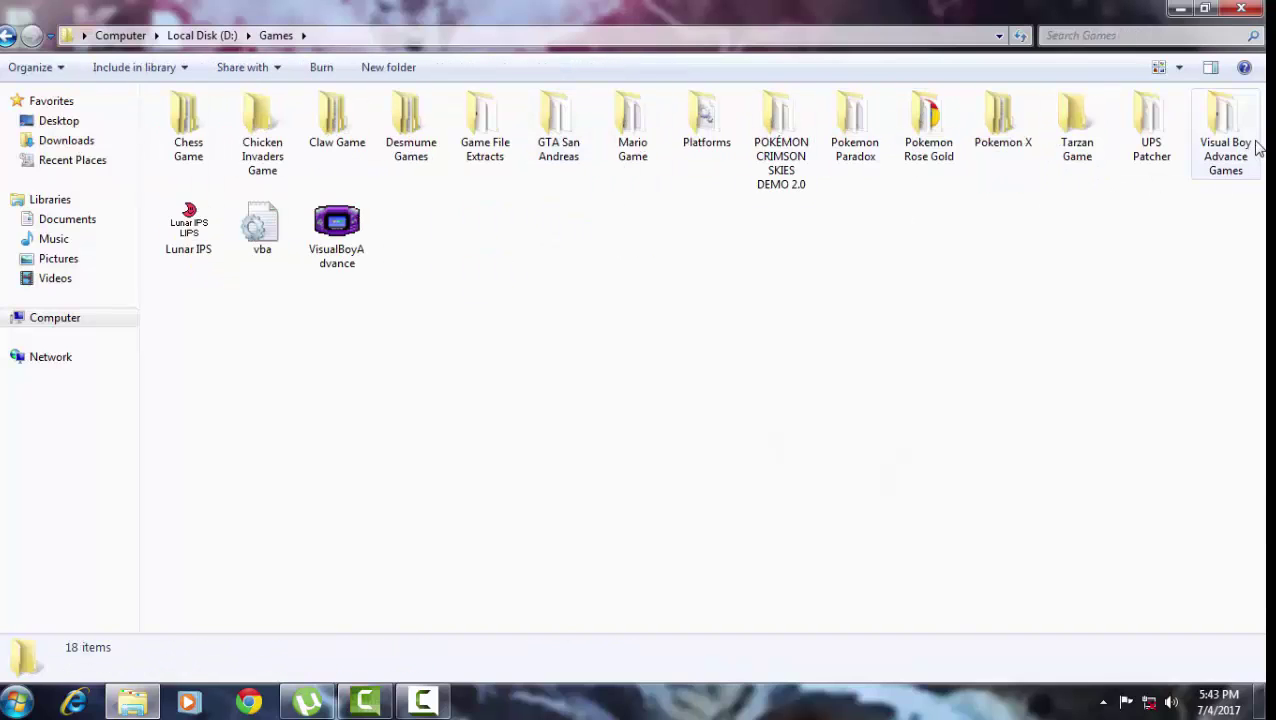
pyautogui.doubleClick(1164, 137)
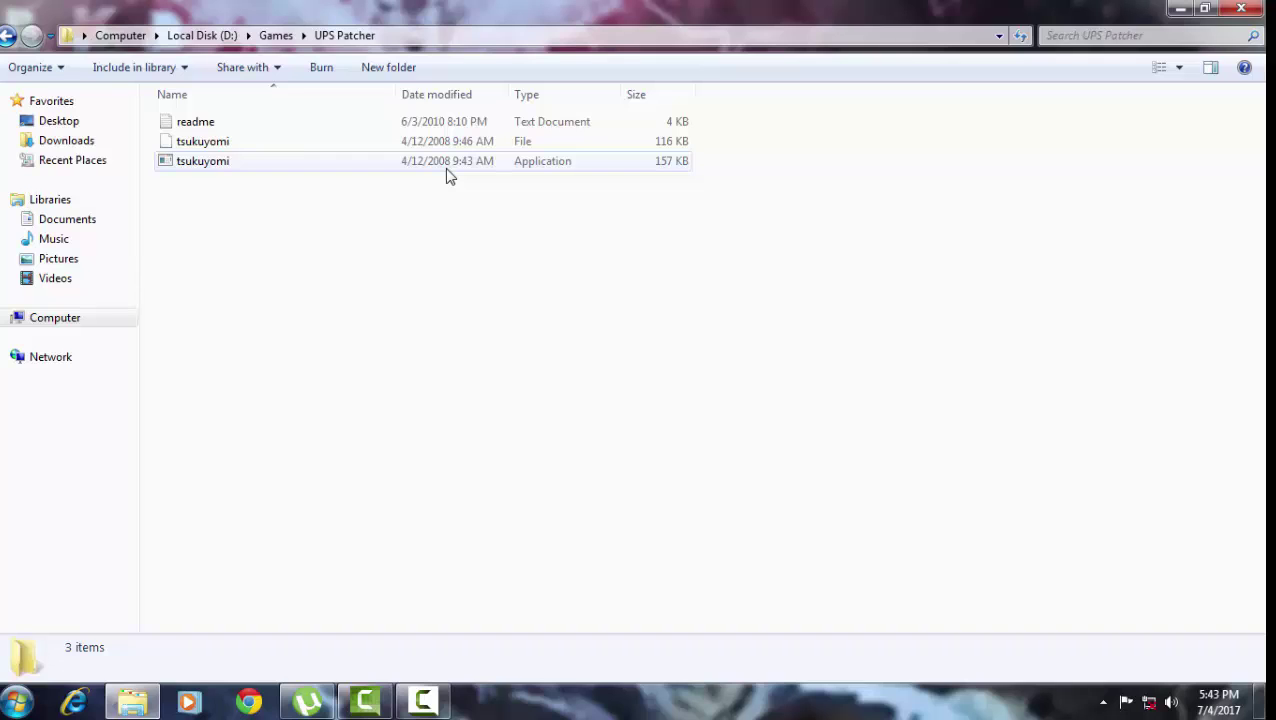
pyautogui.doubleClick(472, 170)
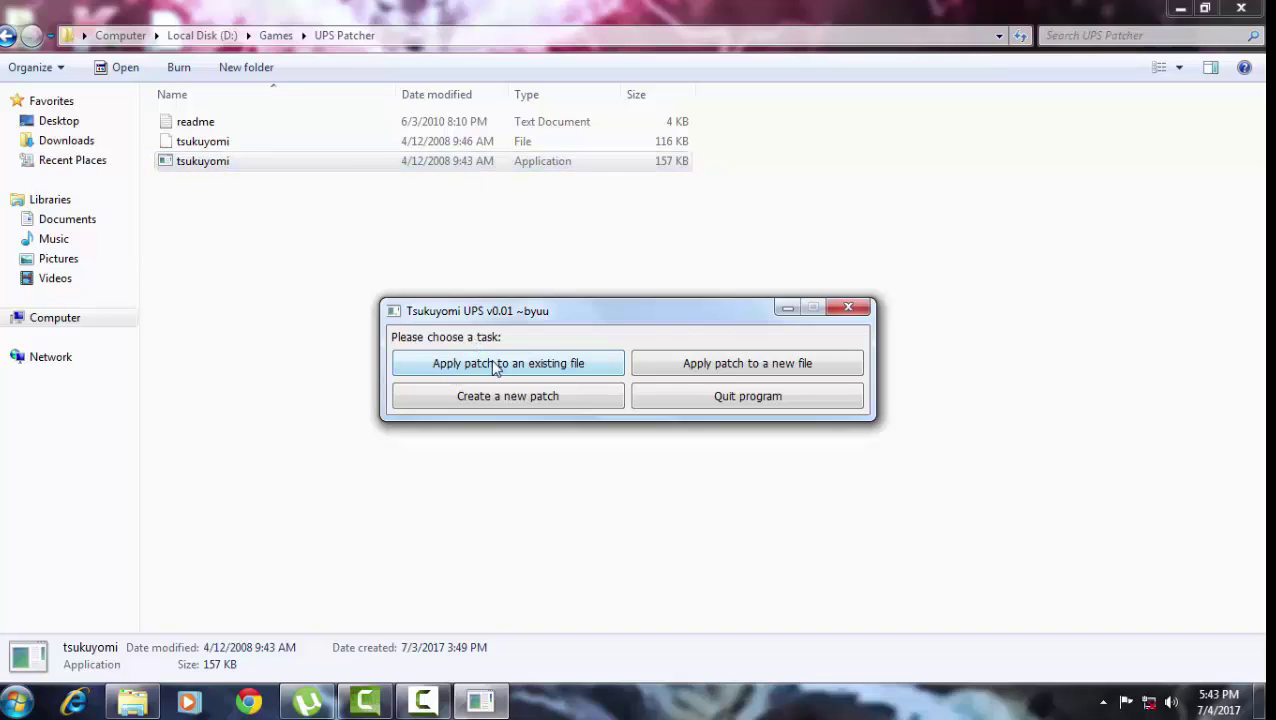
# - Choose 'Apply patch to an existing file' with D:\Games\Visual Boy Advance Games\Pokemon Unbound\Pokemon Unbound.ups as the patch
pyautogui.click(525, 366)
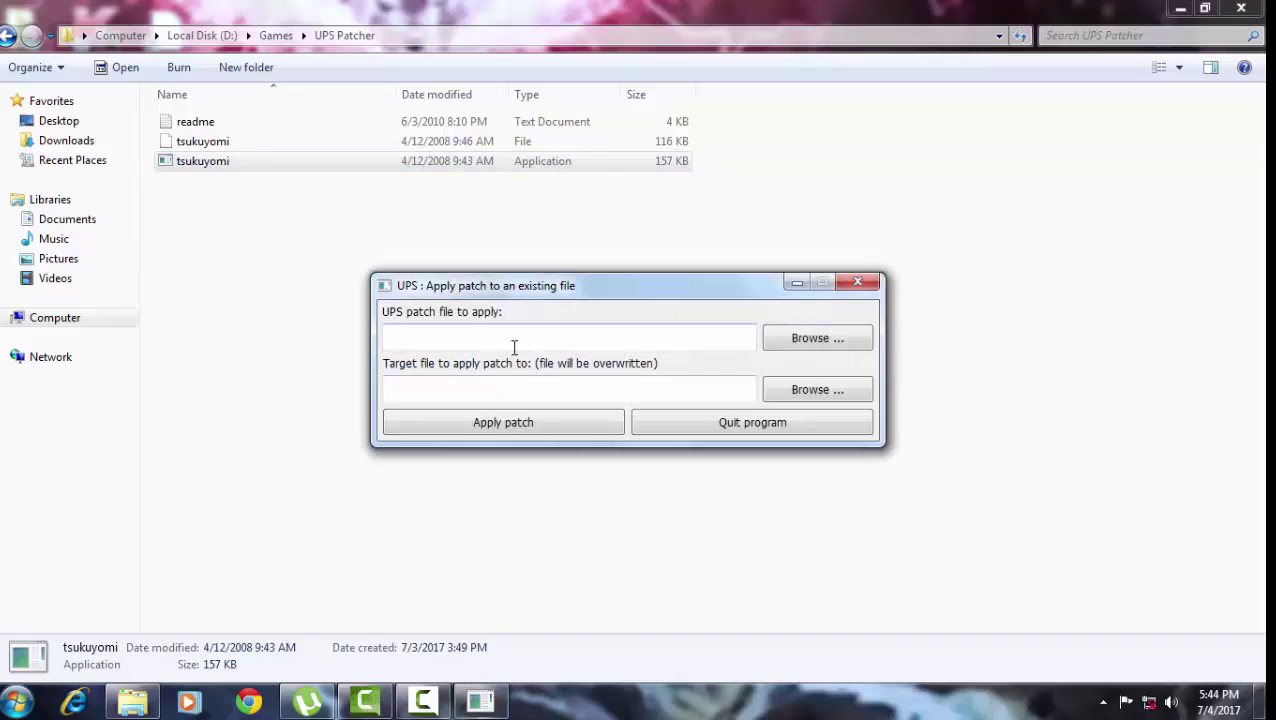
pyautogui.click(845, 344)
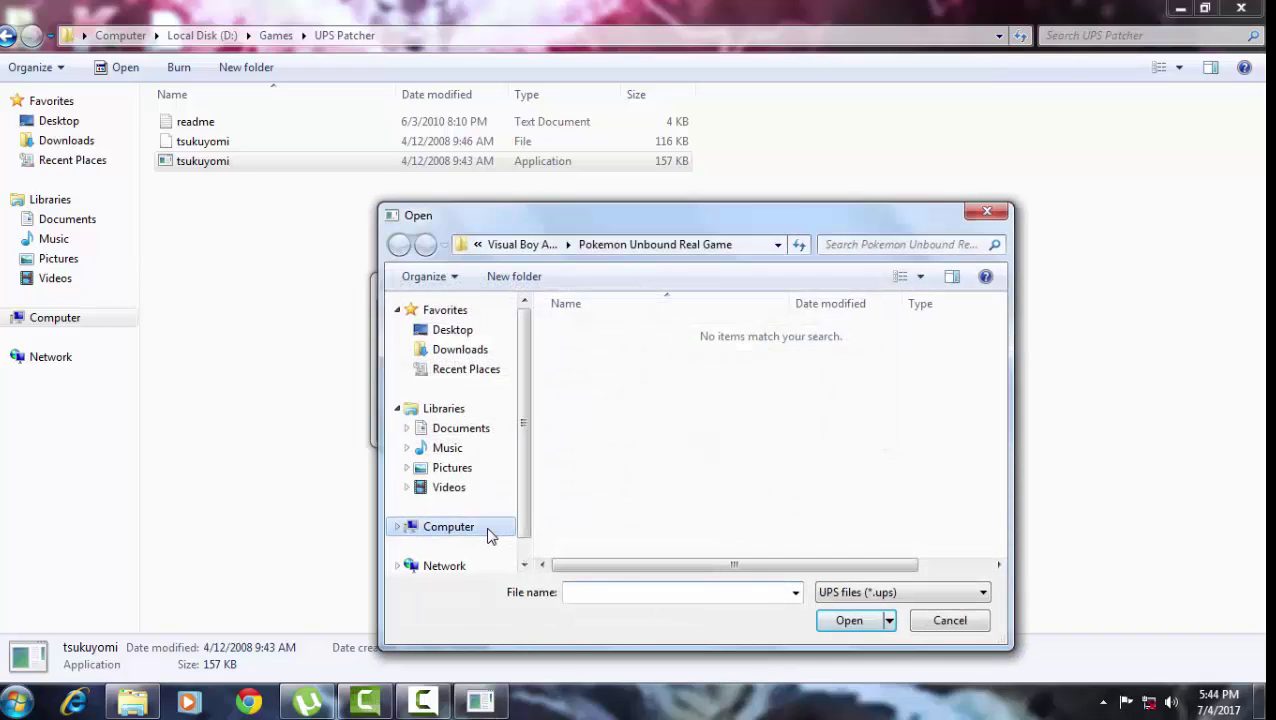
pyautogui.click(490, 536)
pyautogui.doubleClick(723, 410)
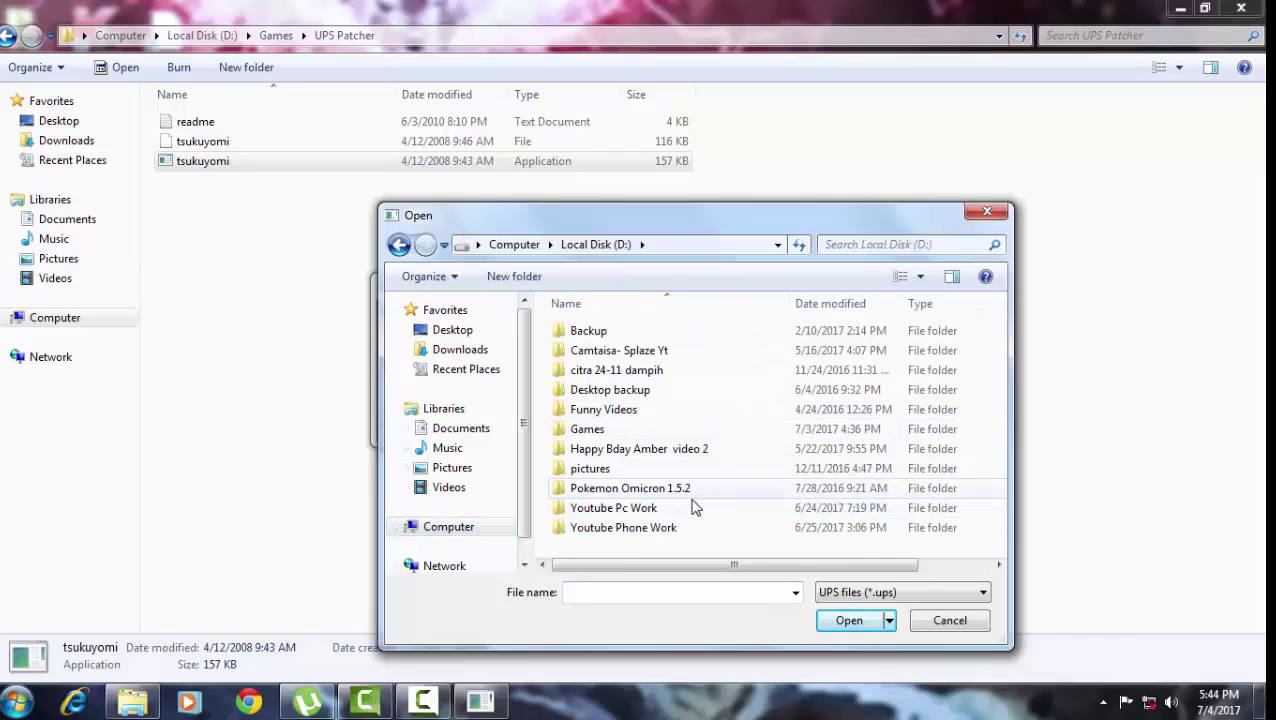
pyautogui.click(636, 432)
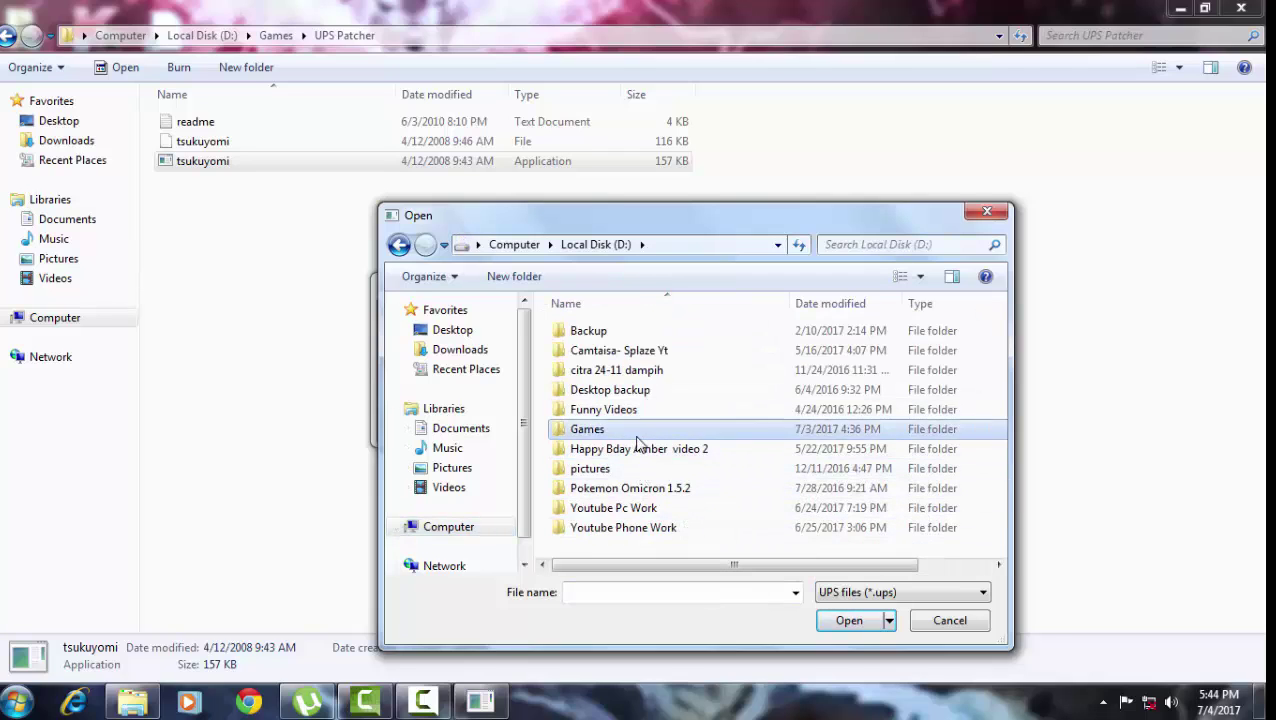
pyautogui.doubleClick(636, 434)
pyautogui.scroll(-1, 698, 478)
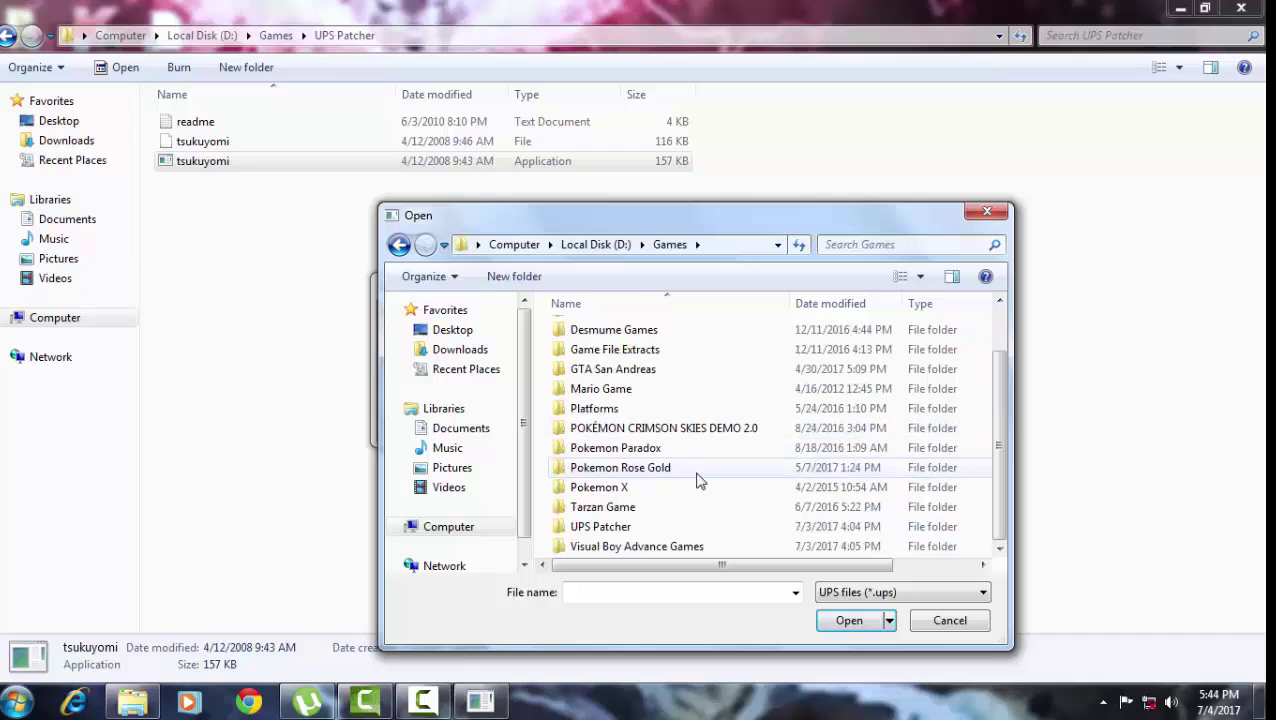
pyautogui.doubleClick(686, 550)
pyautogui.scroll(-5, 686, 551)
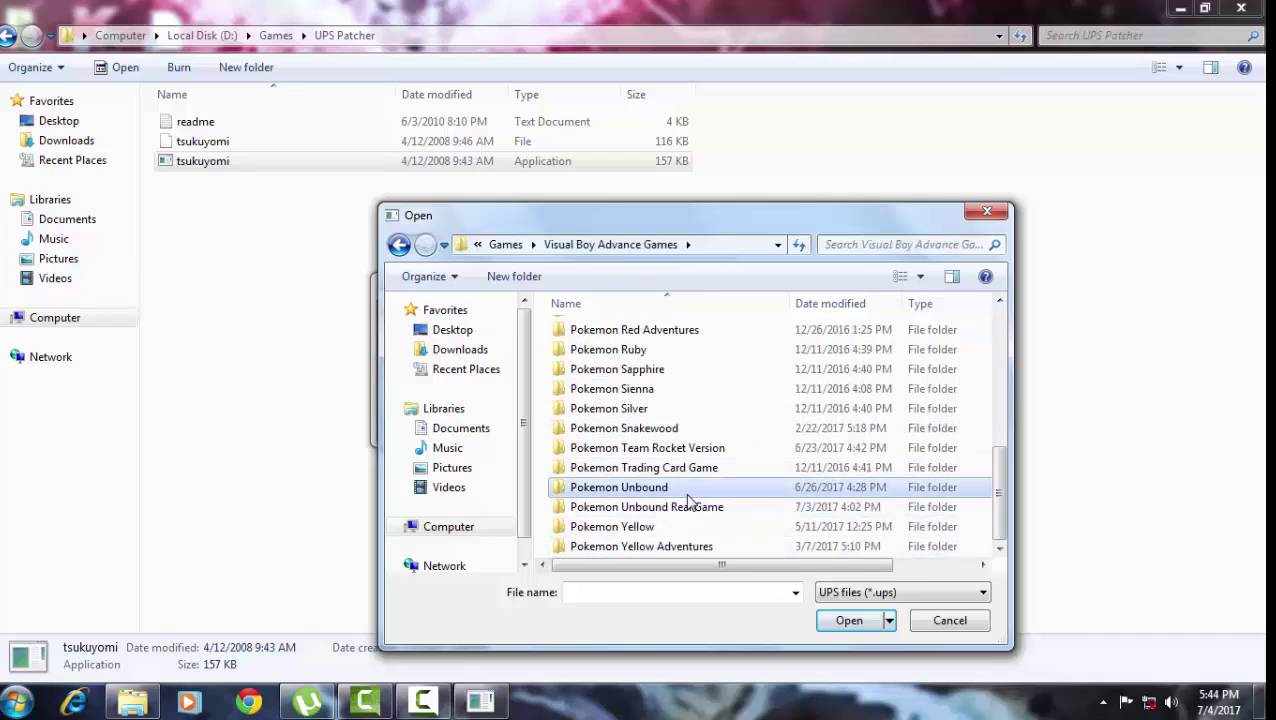
pyautogui.doubleClick(686, 490)
pyautogui.doubleClick(686, 334)
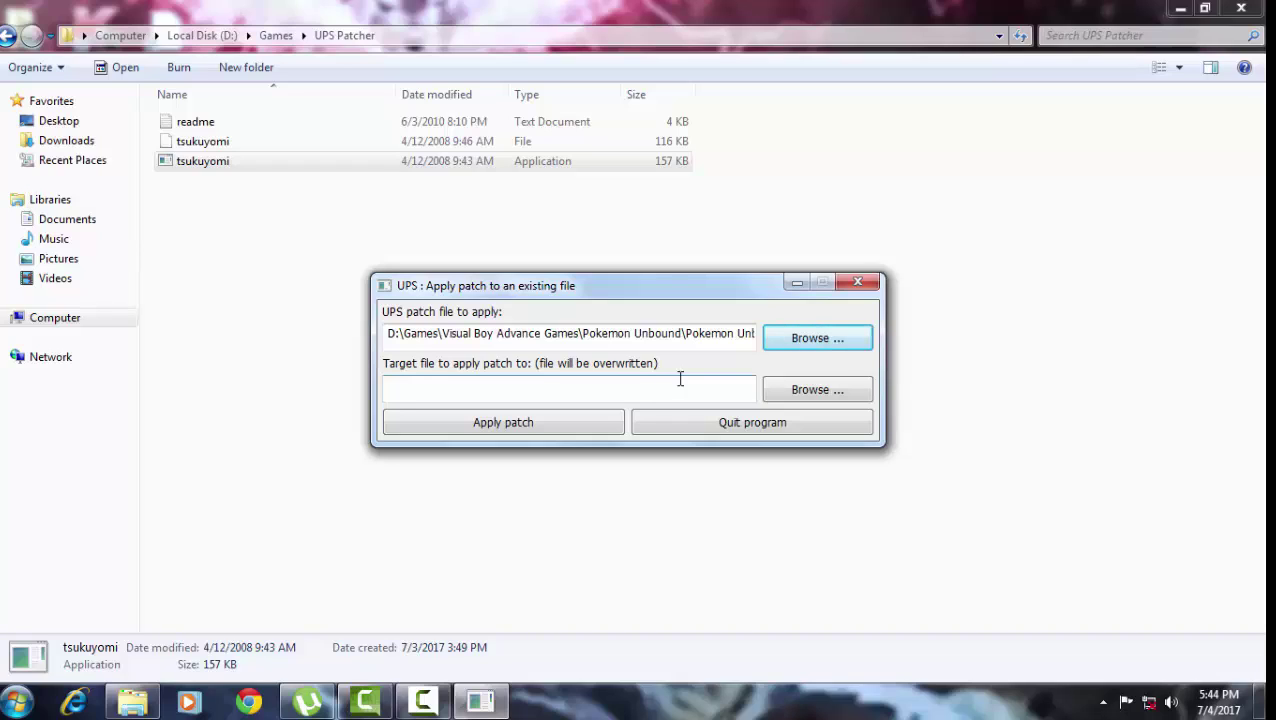
# - Browse for a target in D:\Games\Visual Boy Advance Games\Pokemon Unbound Real Game, then cancel without choosing one
pyautogui.click(806, 390)
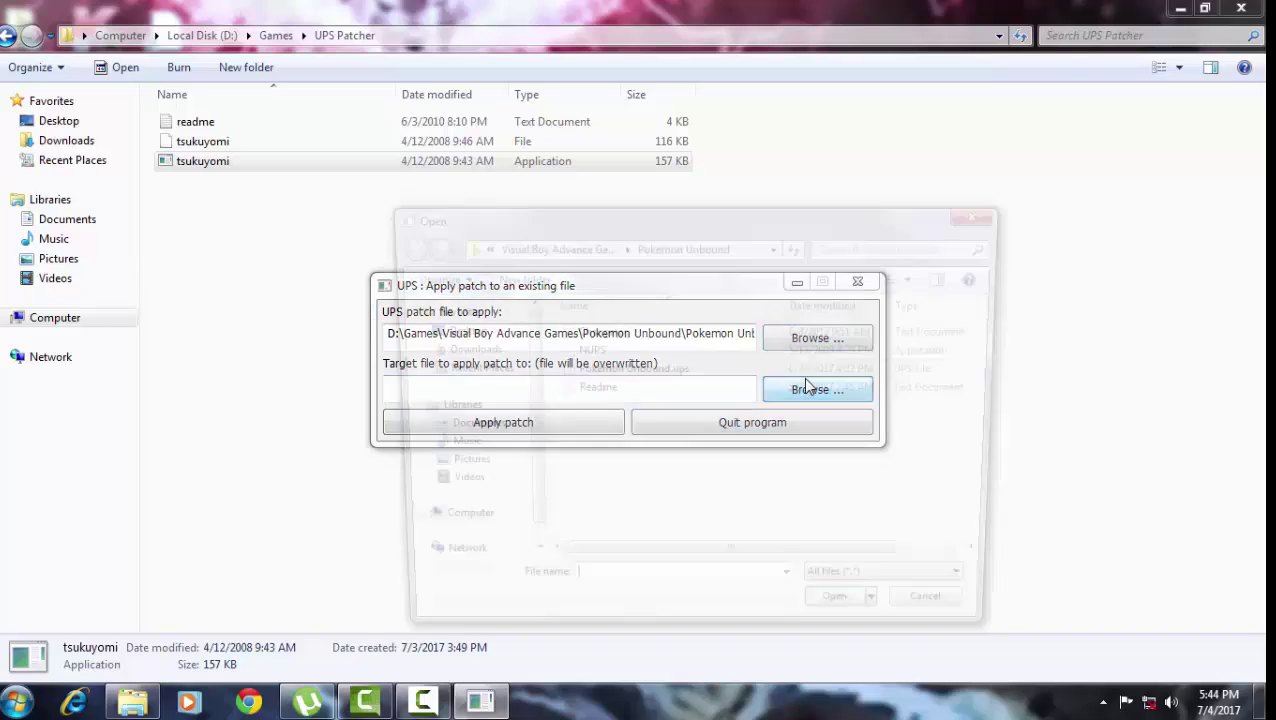
pyautogui.click(480, 527)
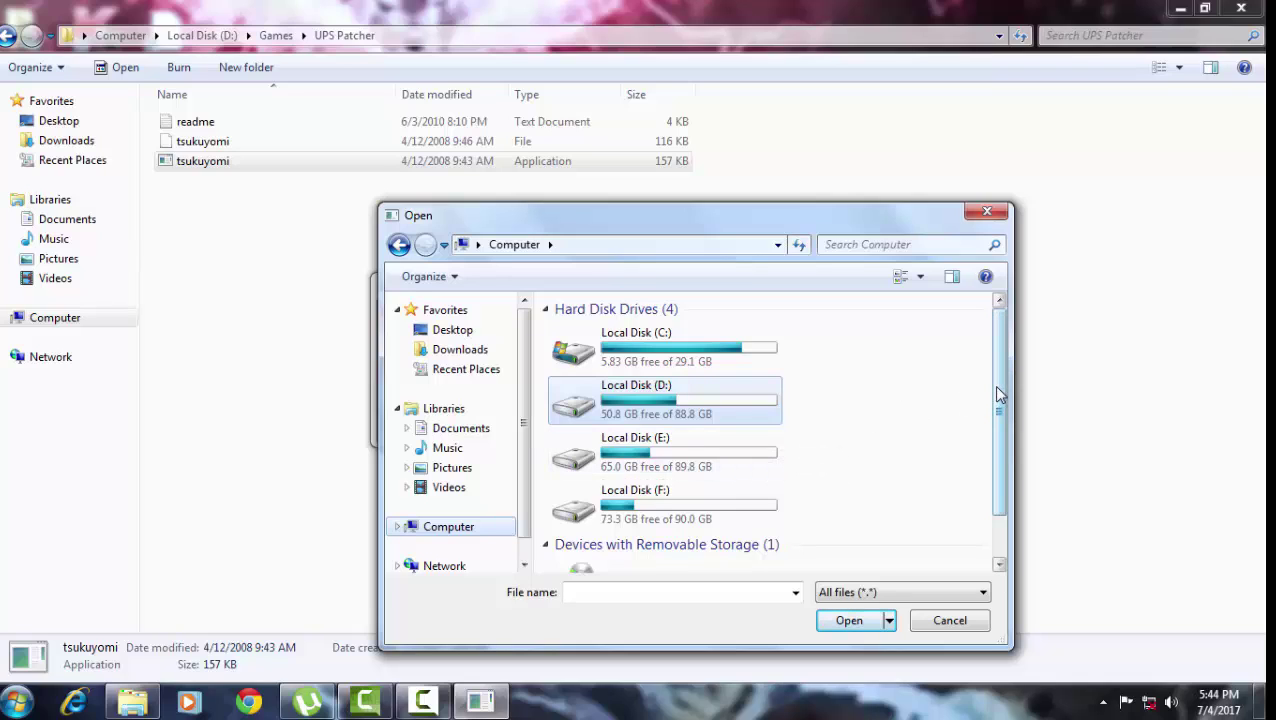
pyautogui.doubleClick(703, 420)
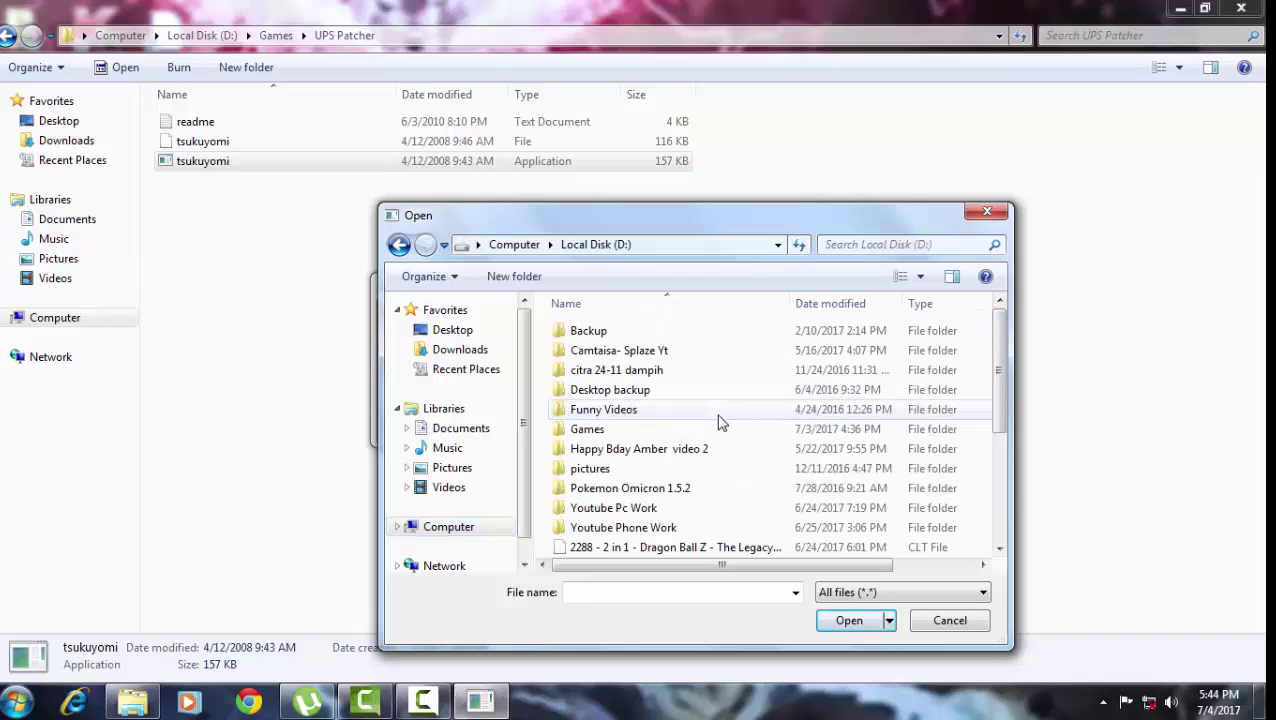
pyautogui.scroll(-4, 930, 378)
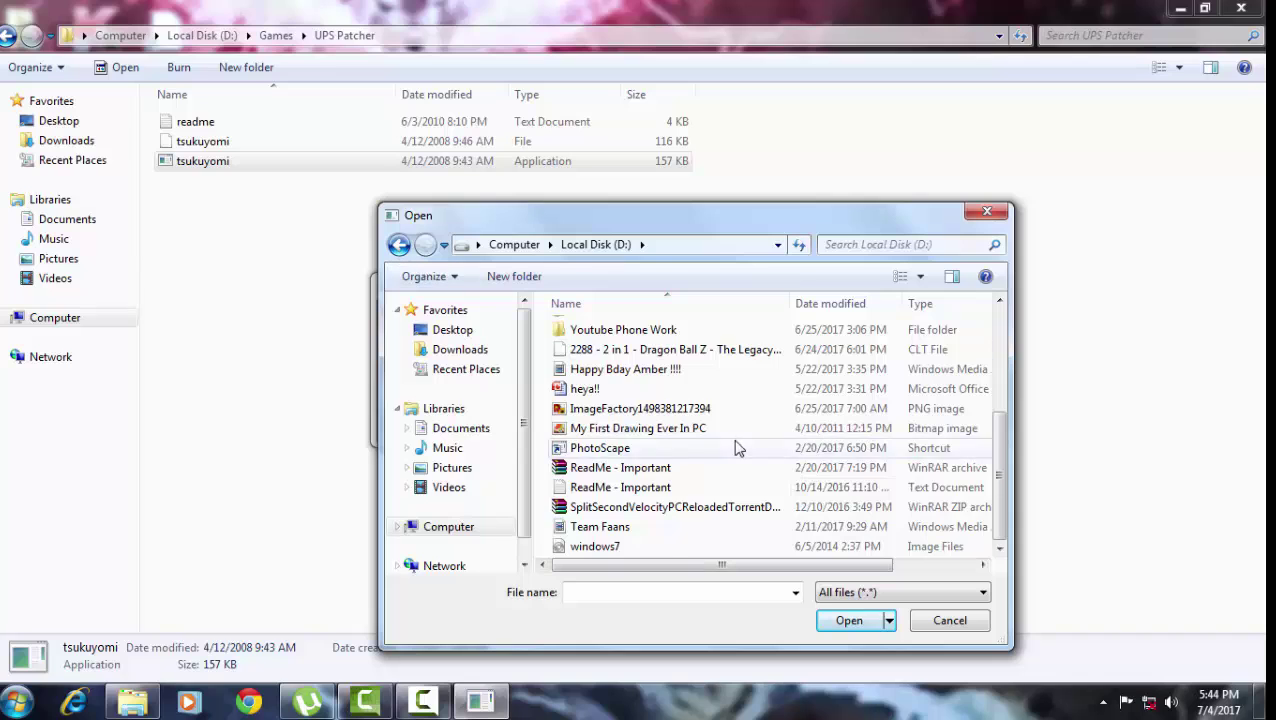
pyautogui.scroll(5, 738, 447)
pyautogui.doubleClick(627, 407)
pyautogui.scroll(-2, 627, 421)
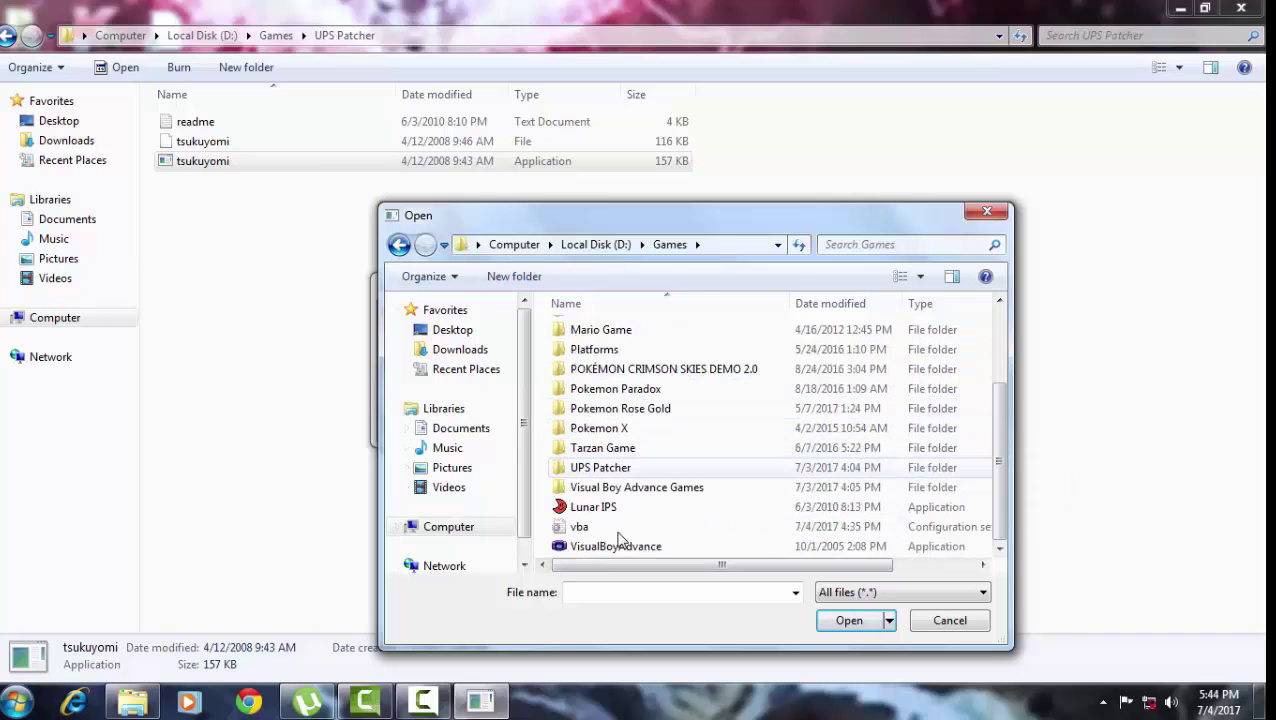
pyautogui.doubleClick(636, 488)
pyautogui.scroll(-5, 650, 500)
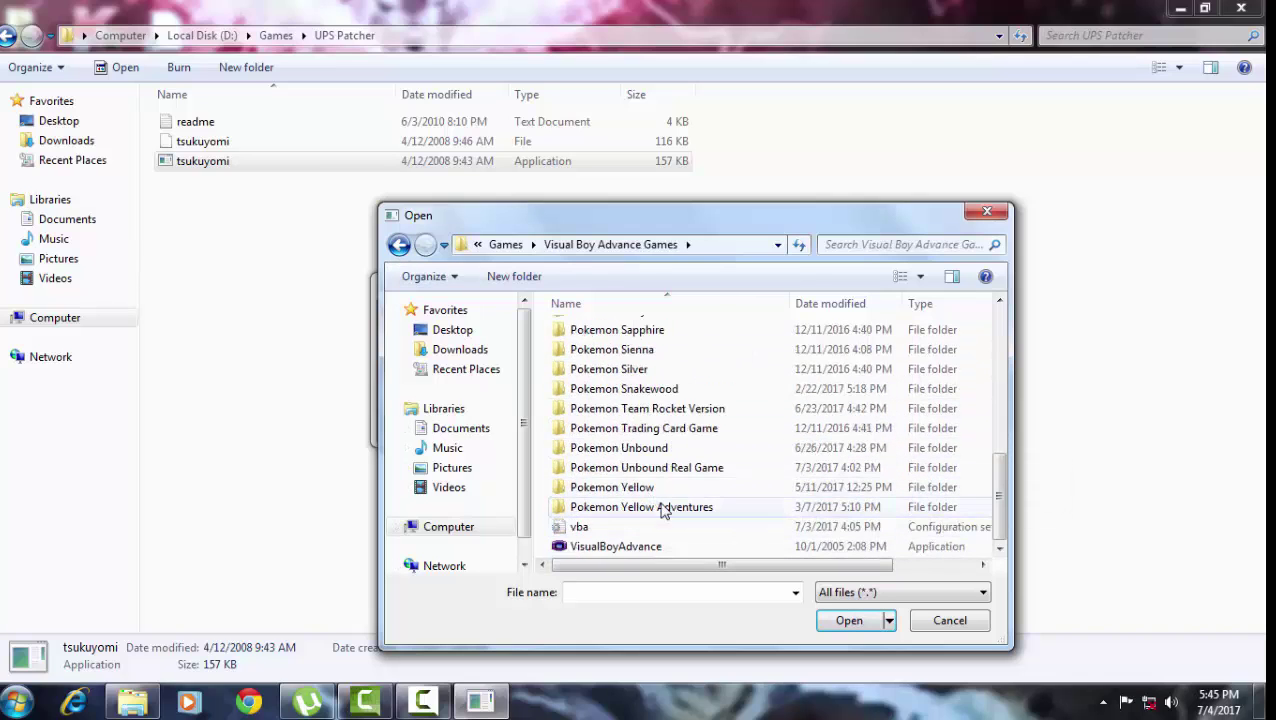
pyautogui.doubleClick(655, 468)
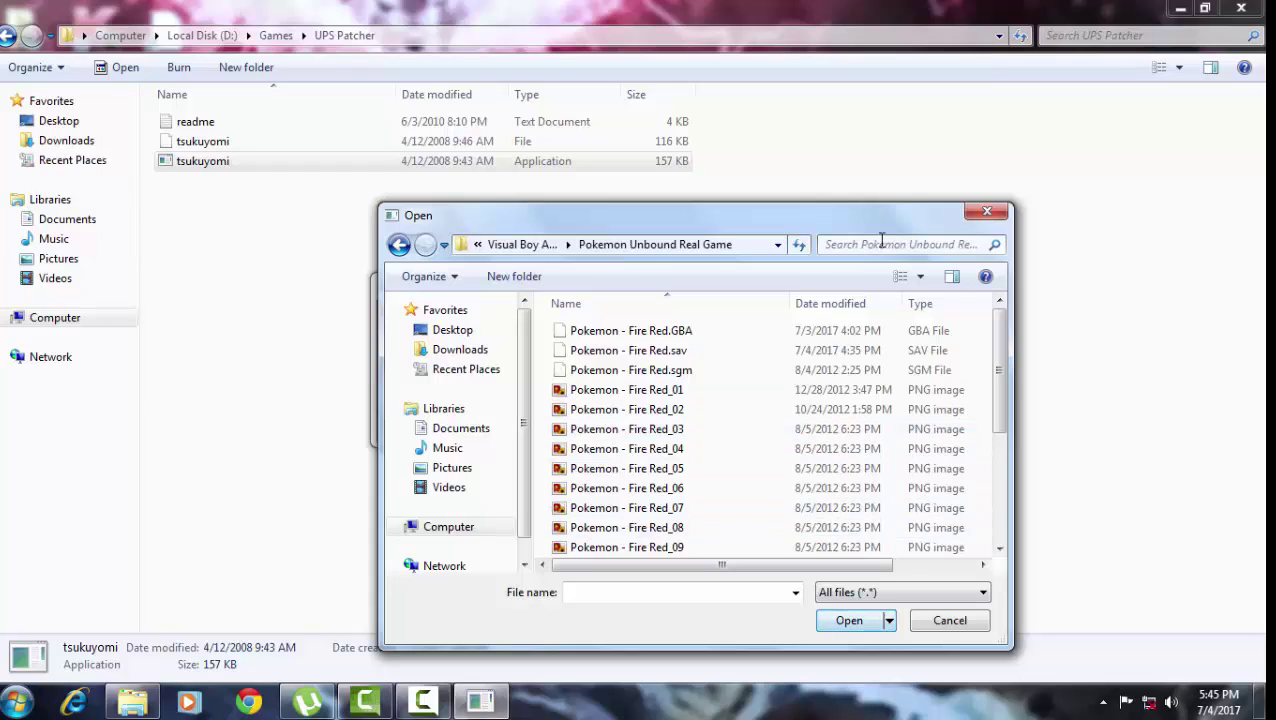
pyautogui.click(987, 212)
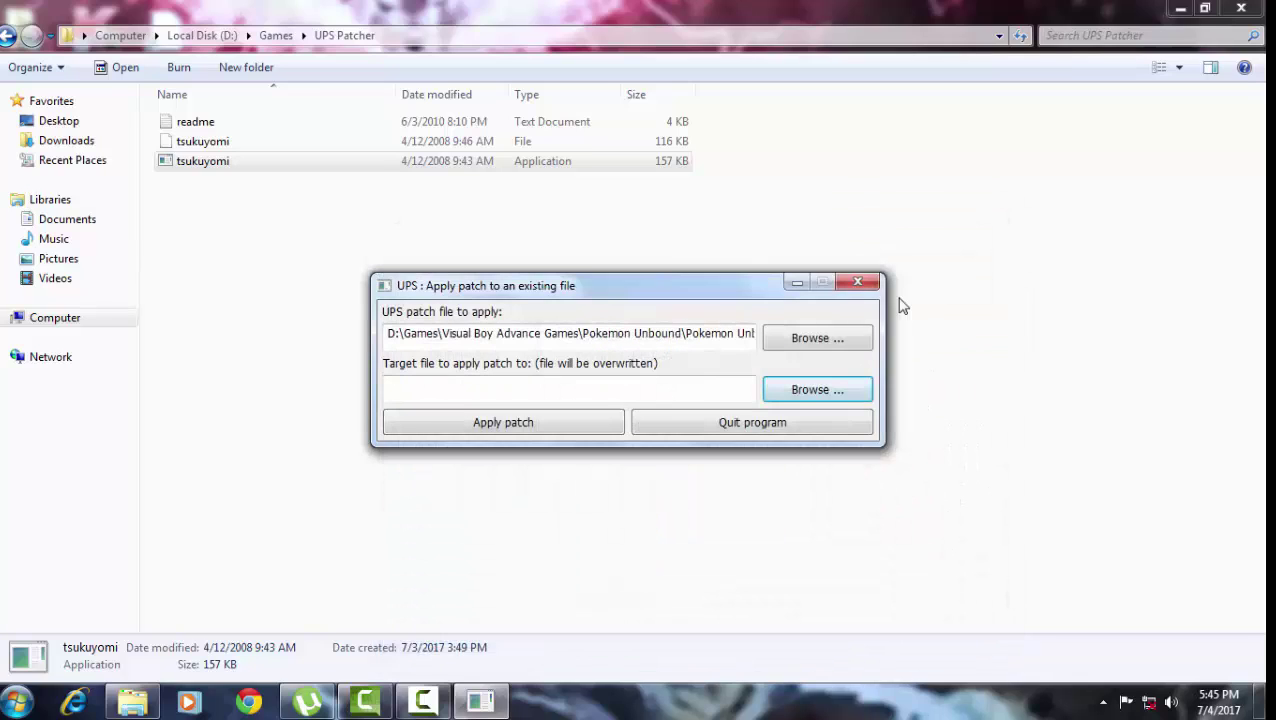
# - Close the UPS patcher and launch Lunar IPS from the D:\Games folder
pyautogui.click(857, 282)
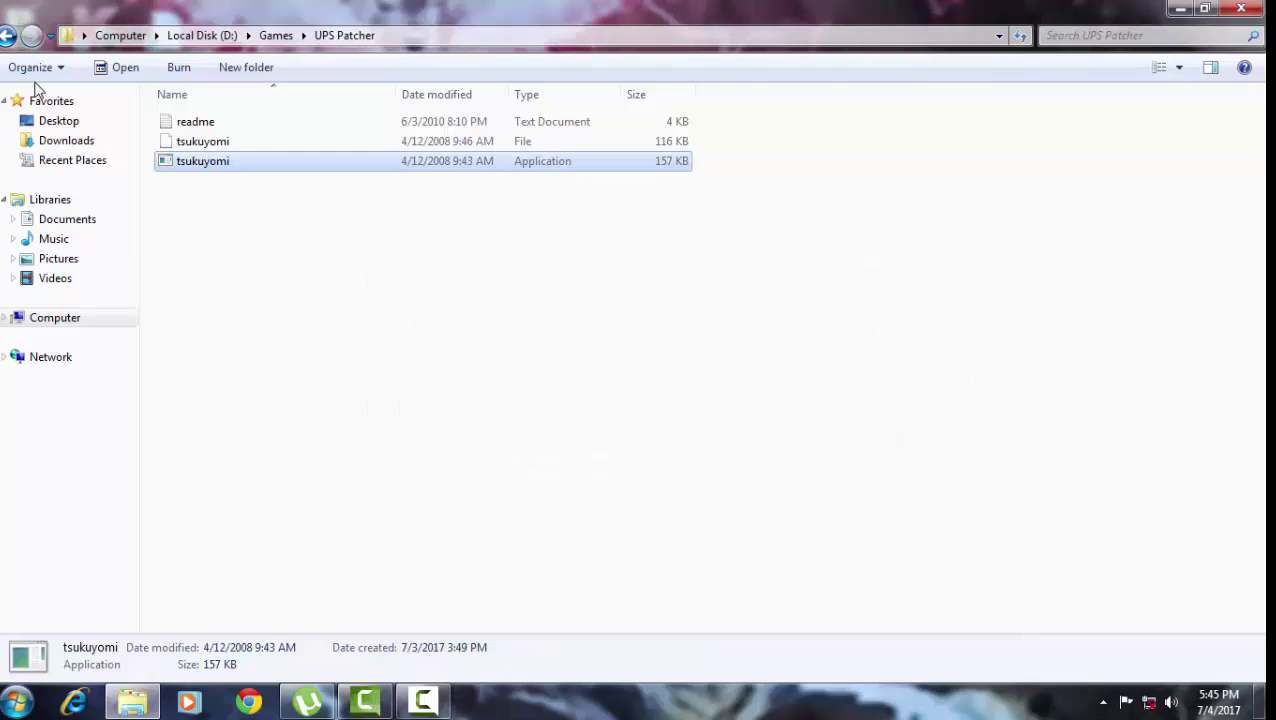
pyautogui.click(8, 35)
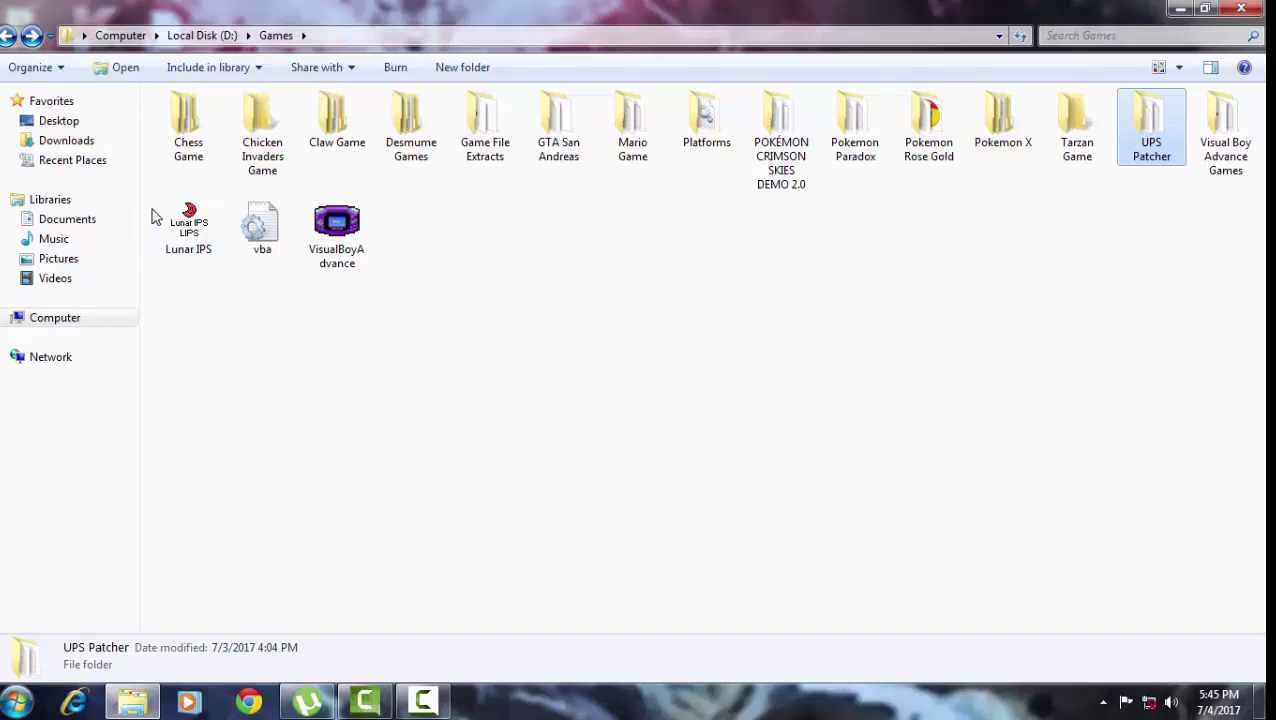
pyautogui.doubleClick(188, 225)
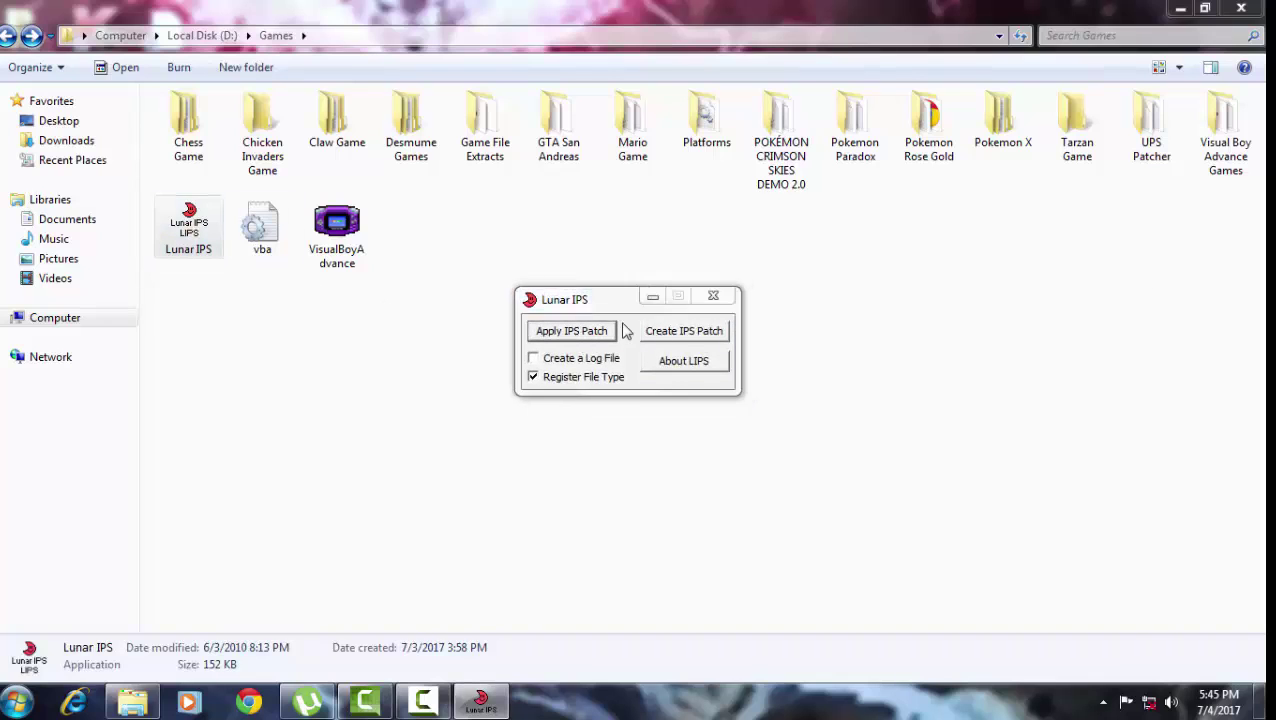
# - Start Apply IPS Patch in Lunar IPS, cancel the IPS file selection, and close Lunar IPS
pyautogui.click(572, 331)
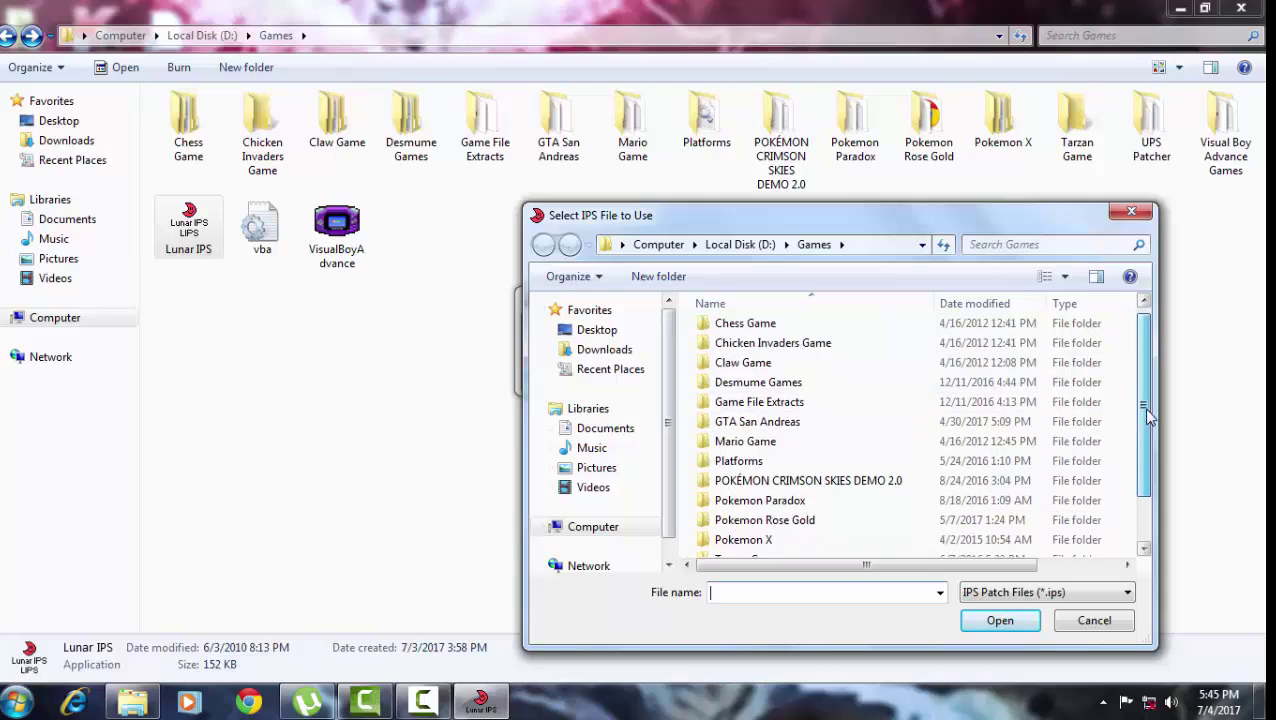
pyautogui.scroll(-1, 1148, 410)
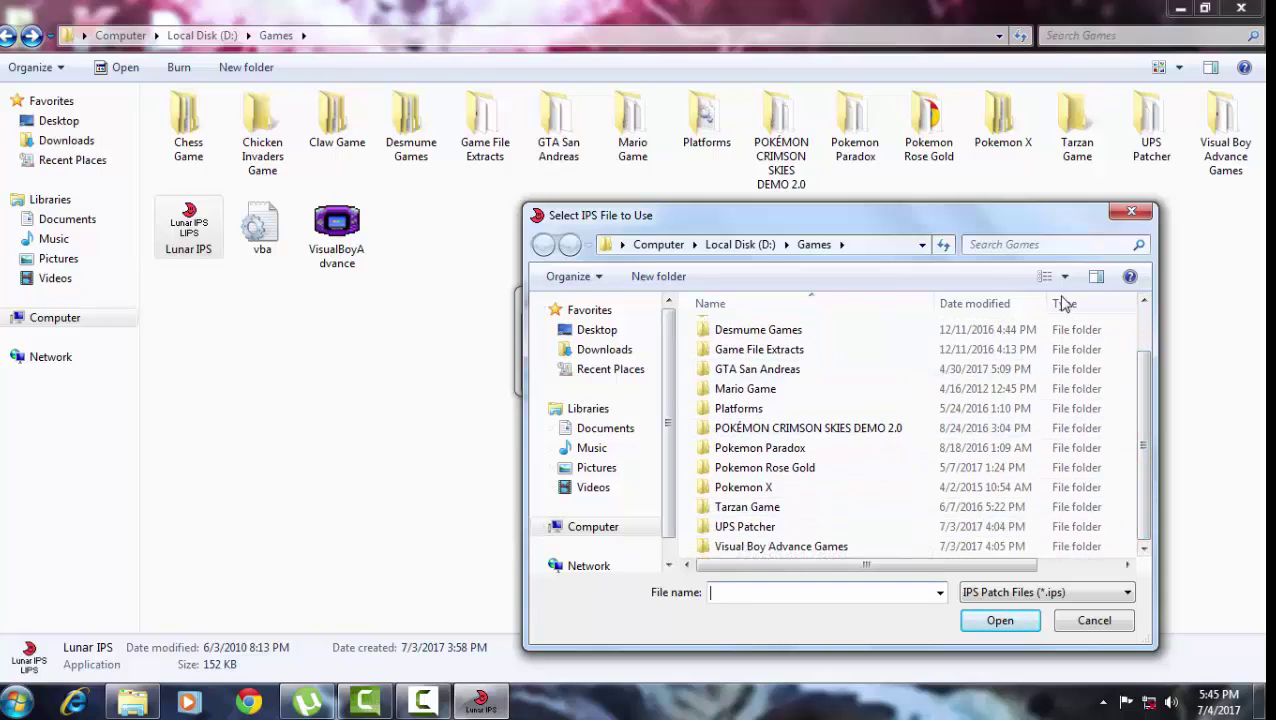
pyautogui.click(1131, 215)
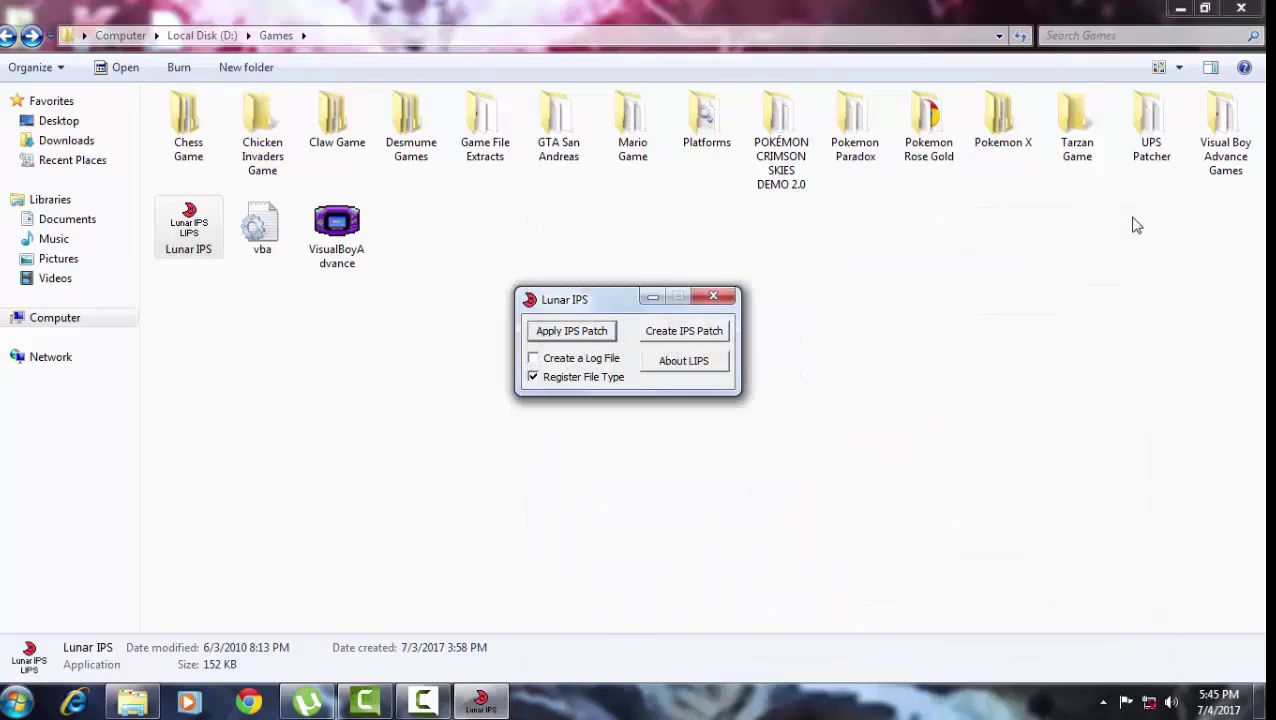
pyautogui.click(722, 298)
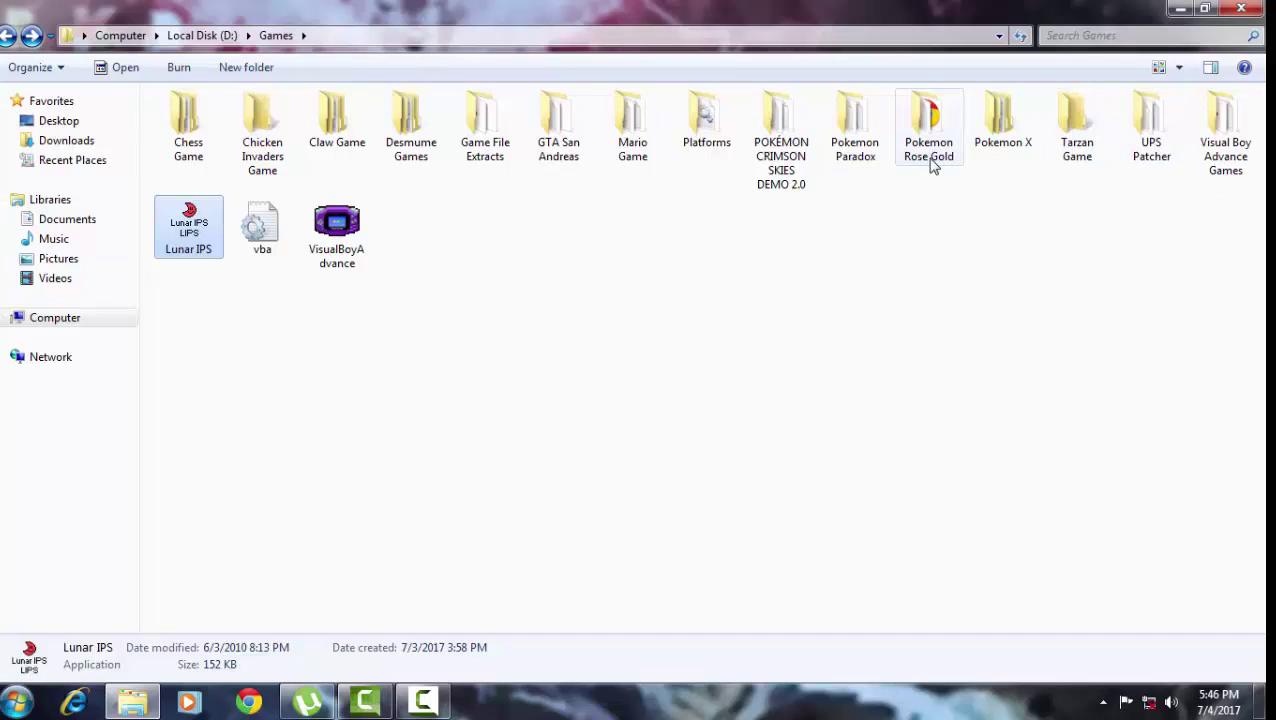
# - Look inside the Pokemon Paradox and Pokemon Rose Gold folders, returning to D:\Games after each
pyautogui.doubleClick(862, 163)
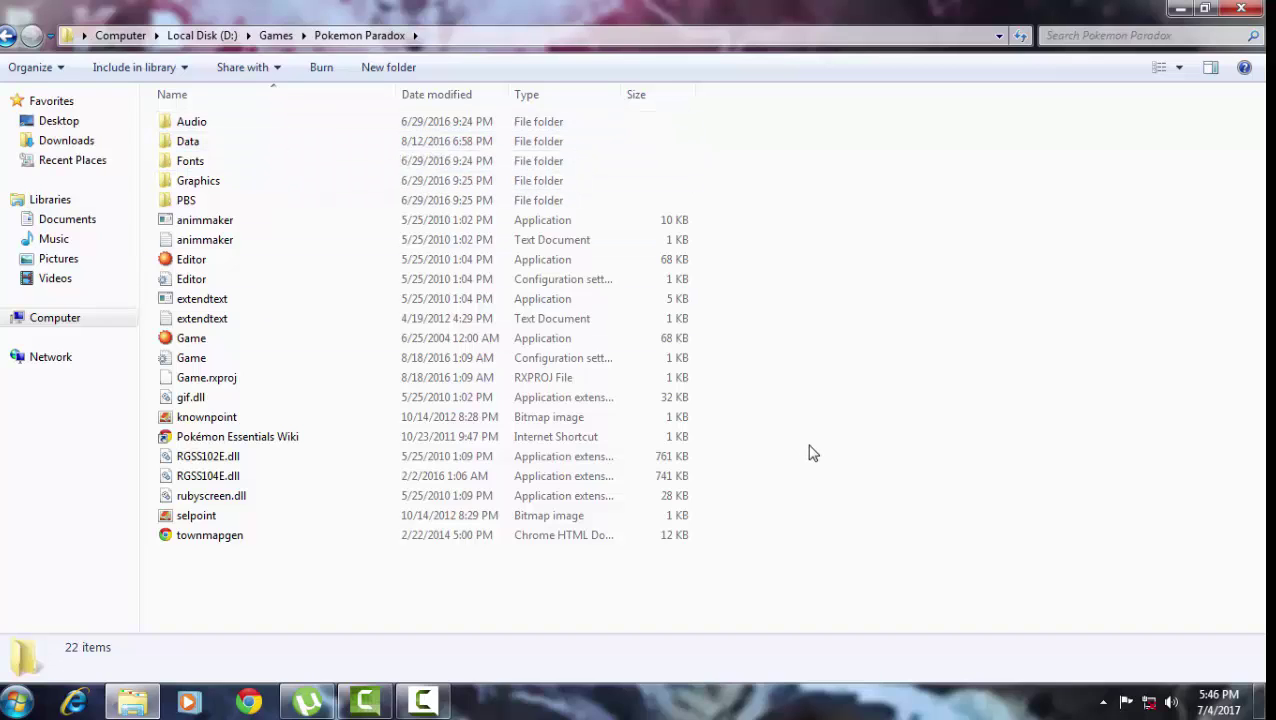
pyautogui.click(8, 45)
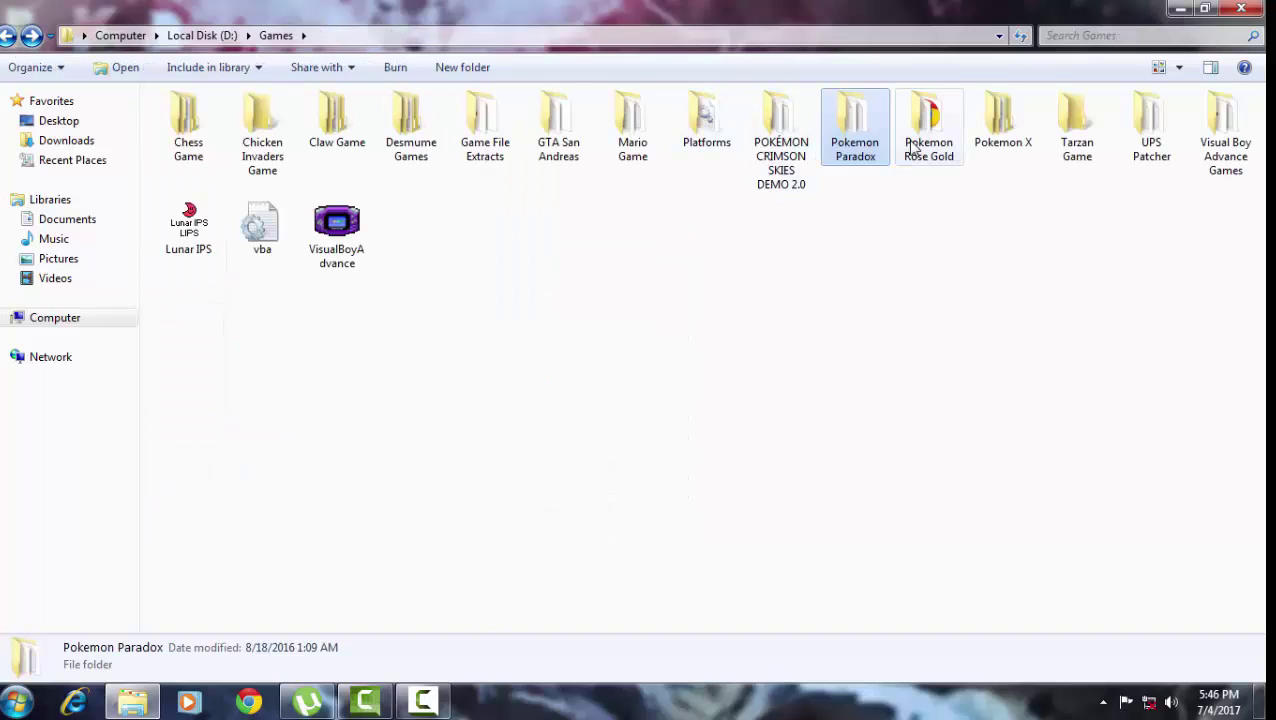
pyautogui.click(918, 148)
pyautogui.doubleClick(918, 148)
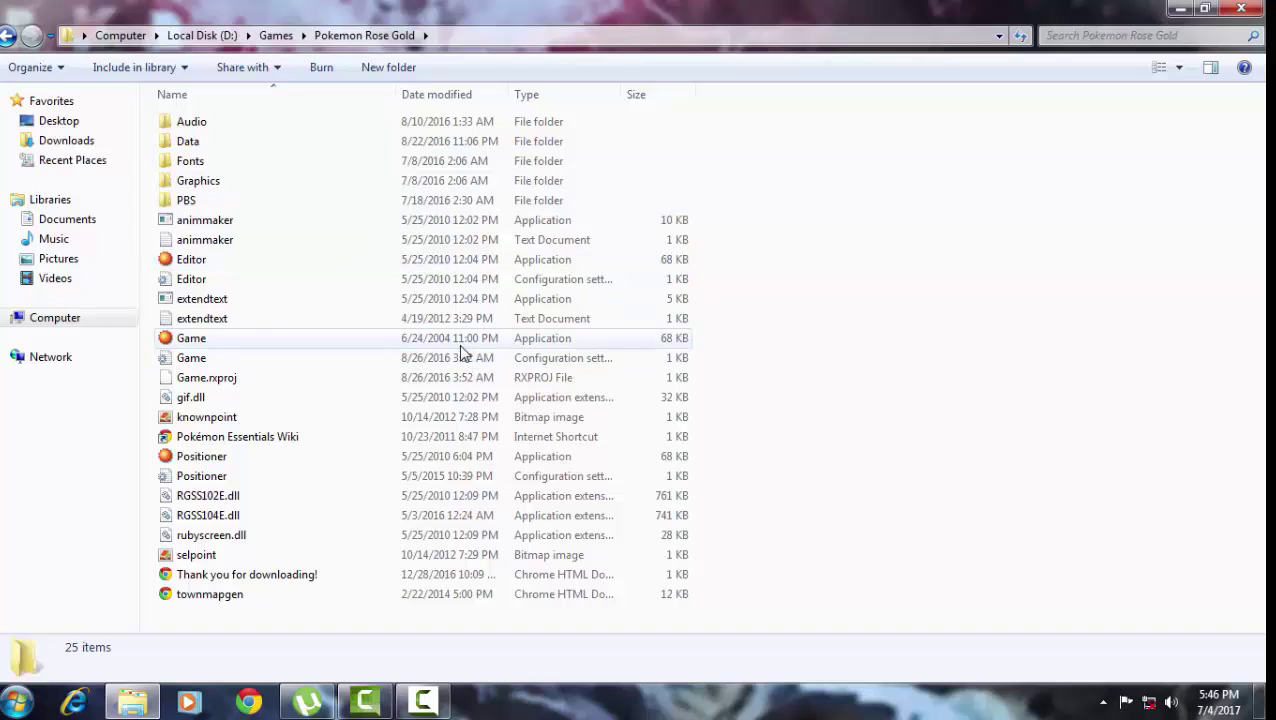
pyautogui.click(7, 40)
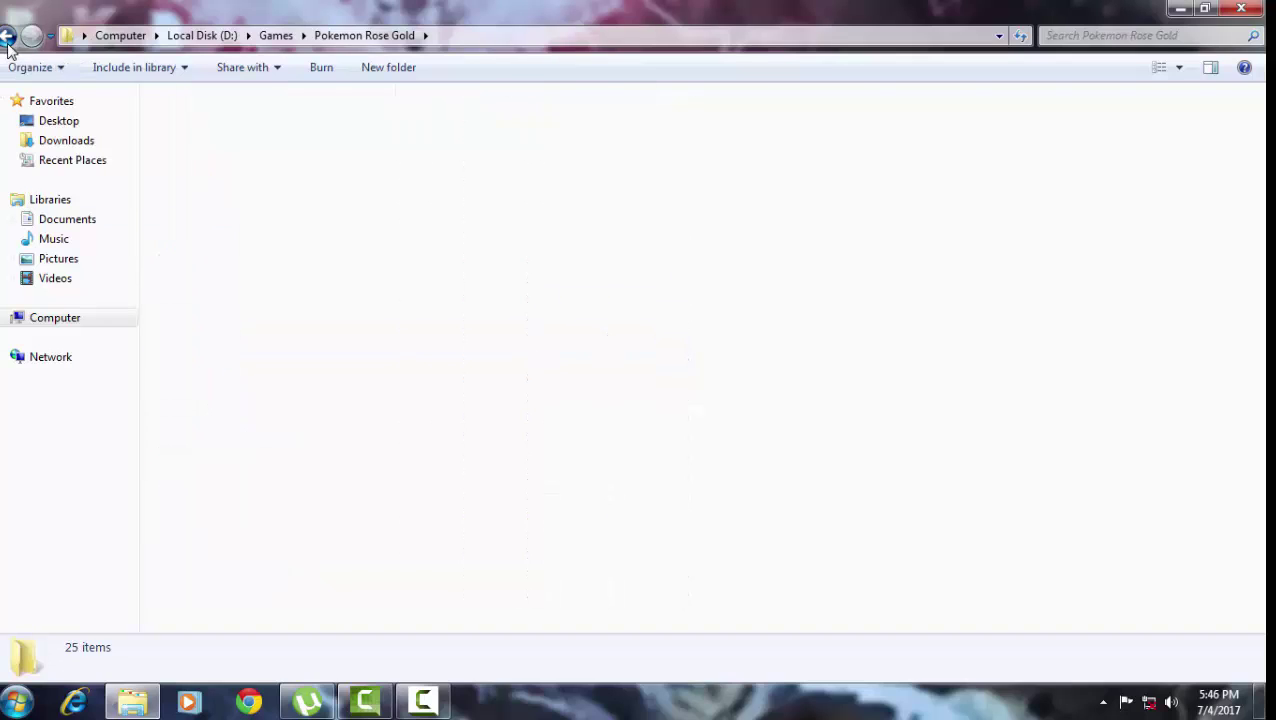